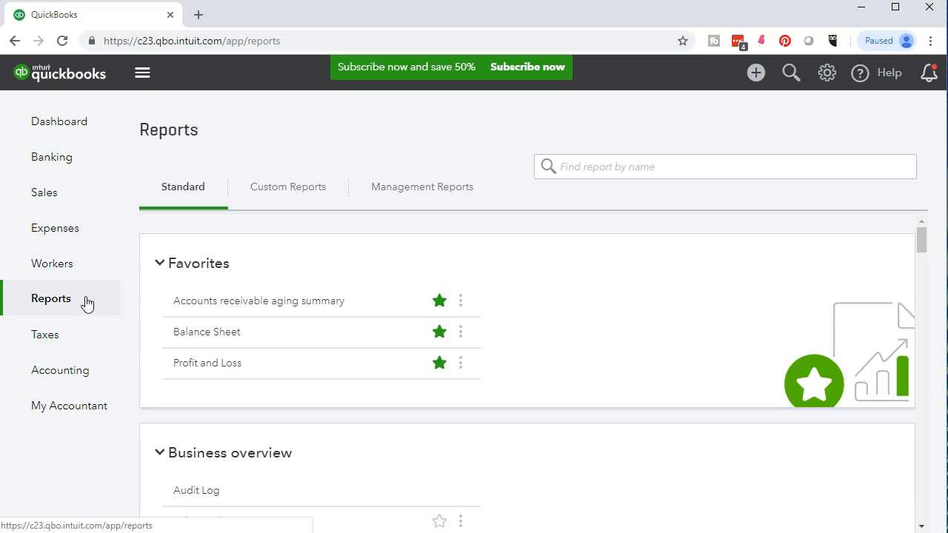
# Look at the list of saved custom reports, then return to the standard reports.
pyautogui.click(342, 403)
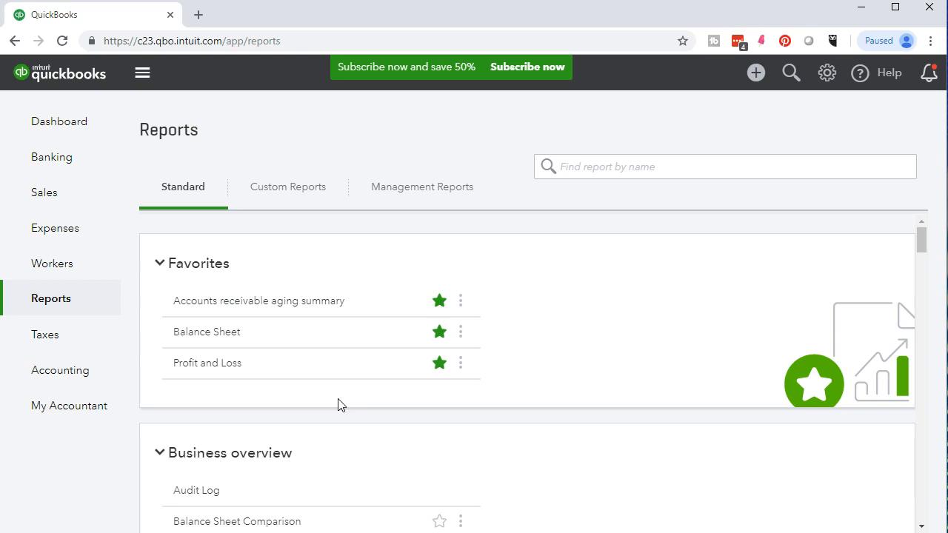
pyautogui.click(288, 222)
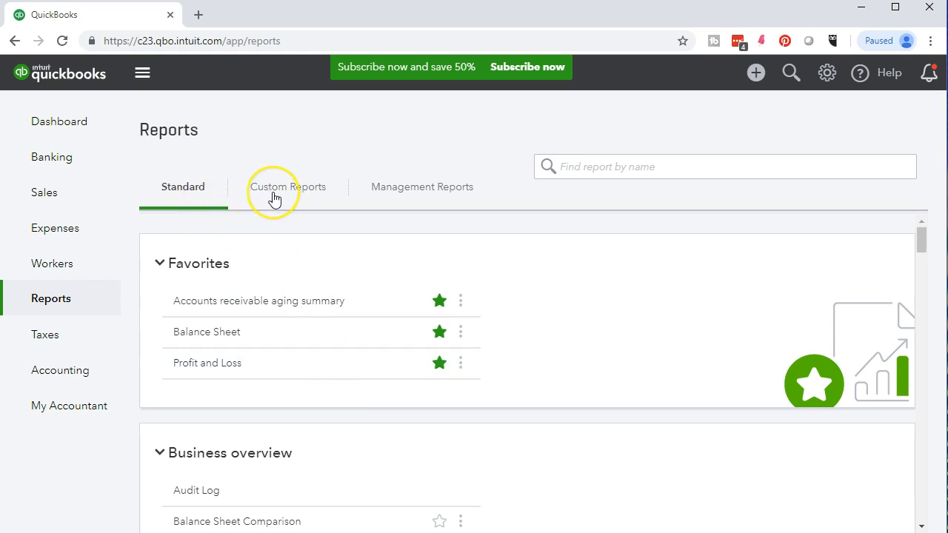
pyautogui.click(274, 198)
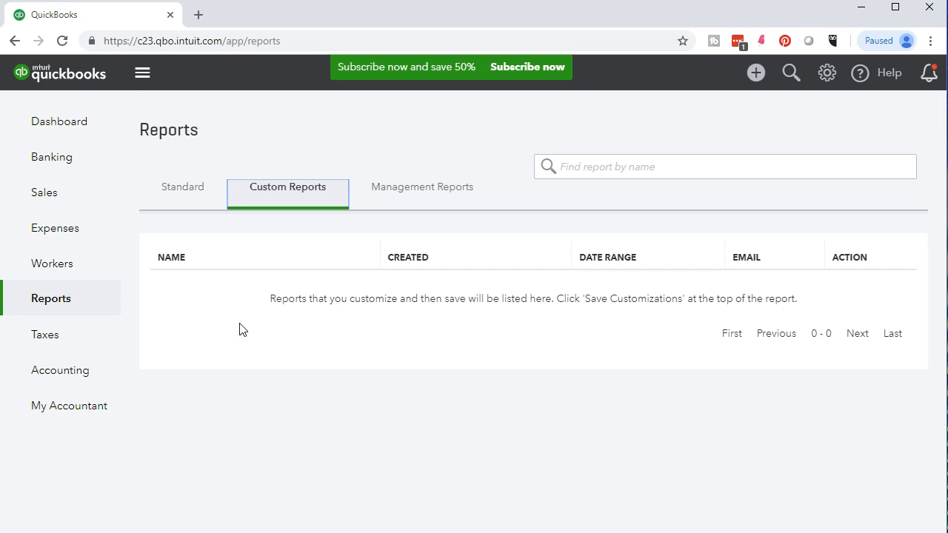
pyautogui.click(66, 304)
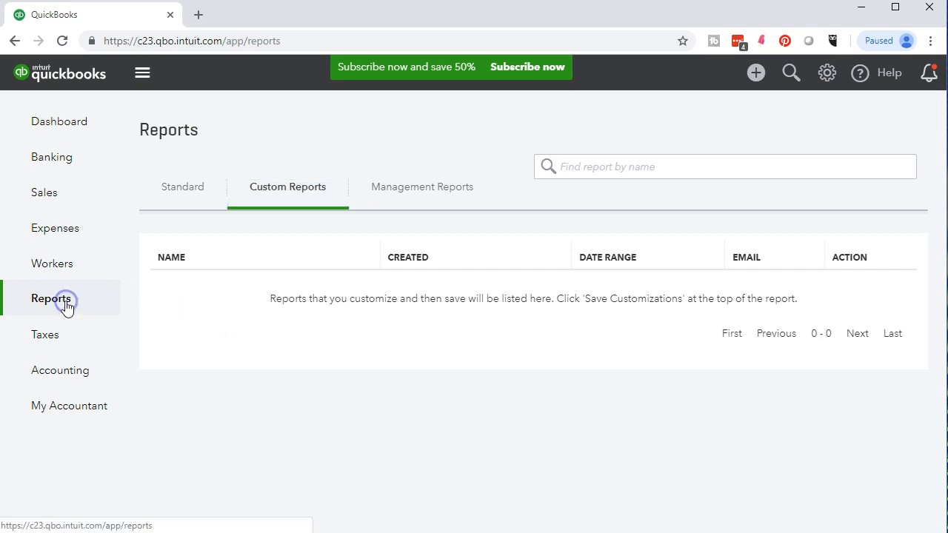
pyautogui.click(157, 195)
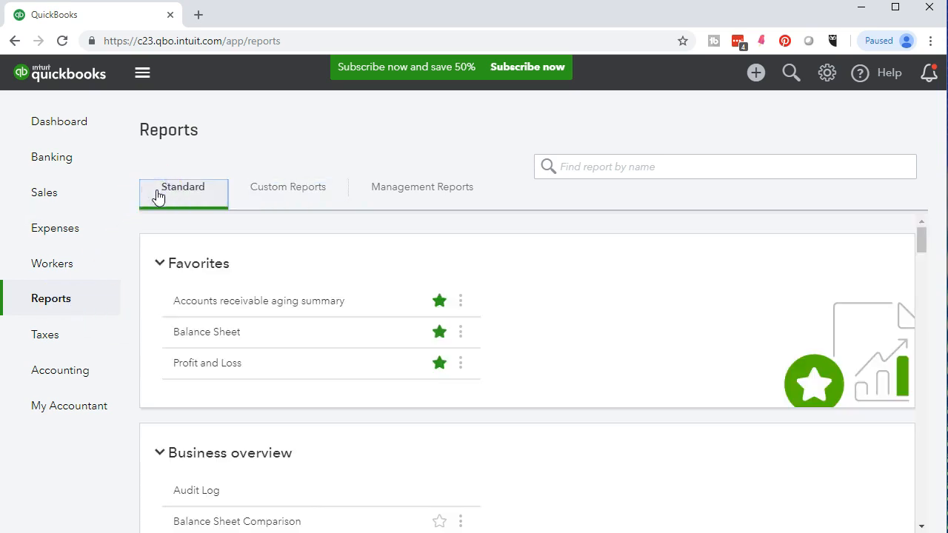
# Open the Balance Sheet report from the favorites and review it down to the liabilities and equity total.
pyautogui.click(195, 335)
pyautogui.scroll(-10, 195, 336)
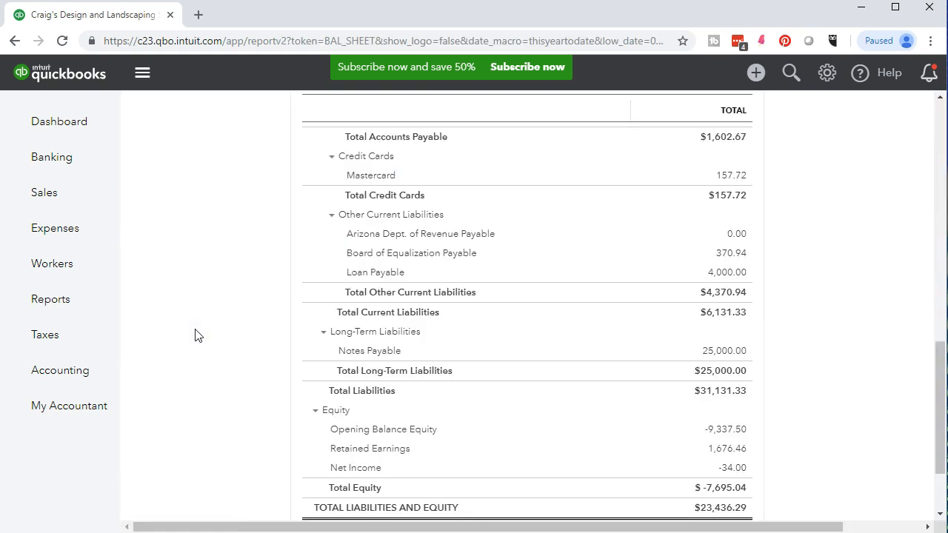
pyautogui.scroll(10, 208, 375)
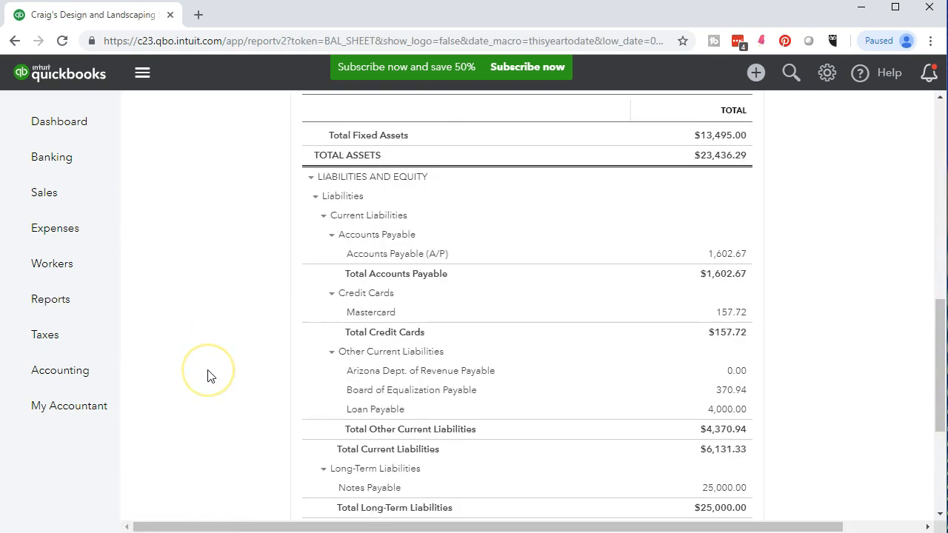
pyautogui.scroll(2, 208, 376)
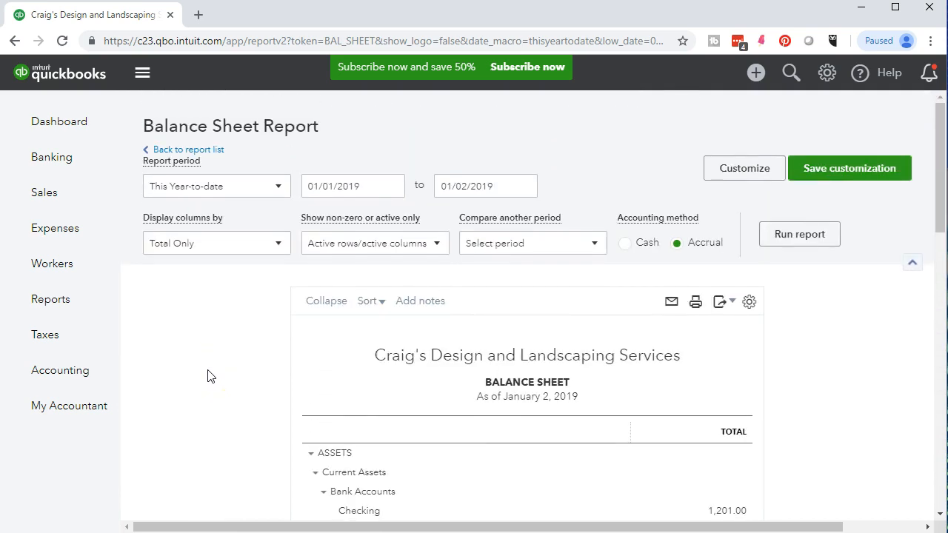
# Set the balance sheet's report period to 01/01/2018 through 12/31/2018 and run the report.
pyautogui.moveTo(364, 186); pyautogui.dragTo(278, 181)
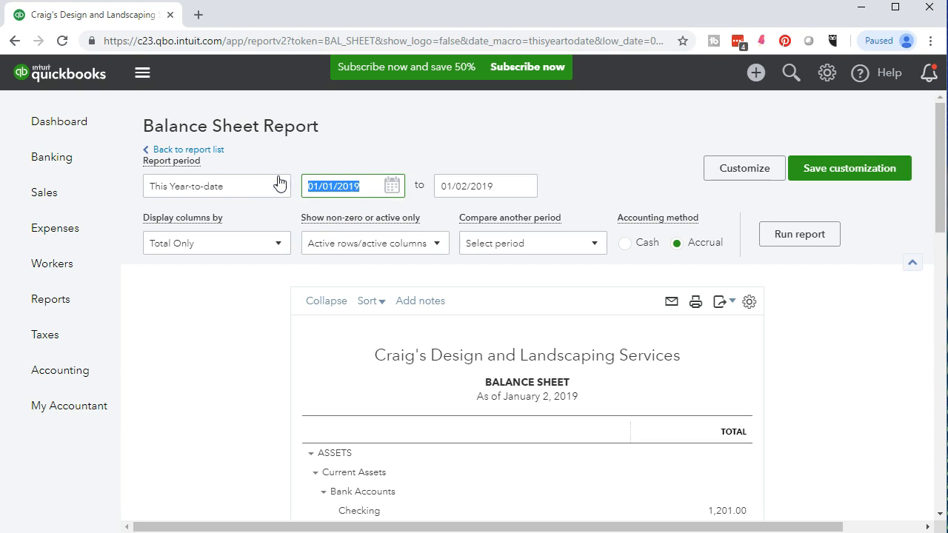
pyautogui.write('010118')
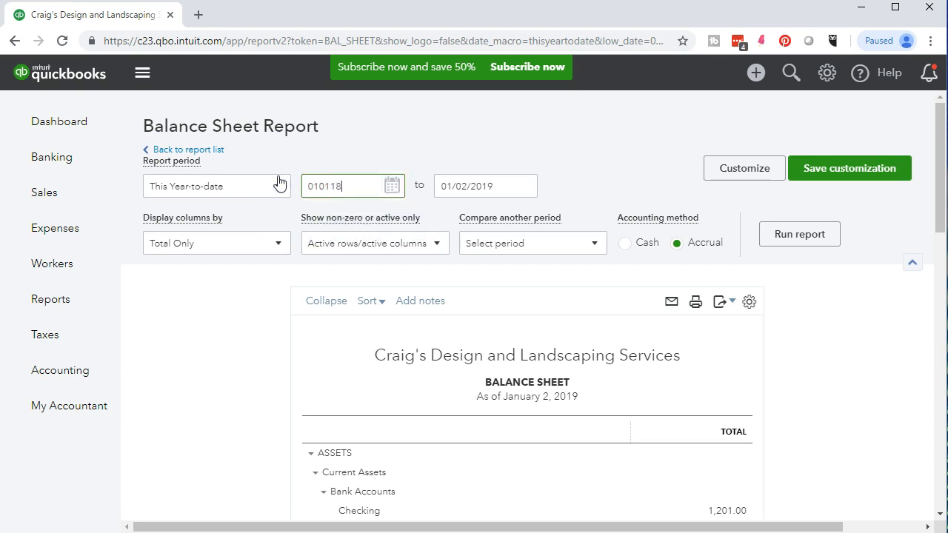
pyautogui.press('Tab')
pyautogui.write('123118')
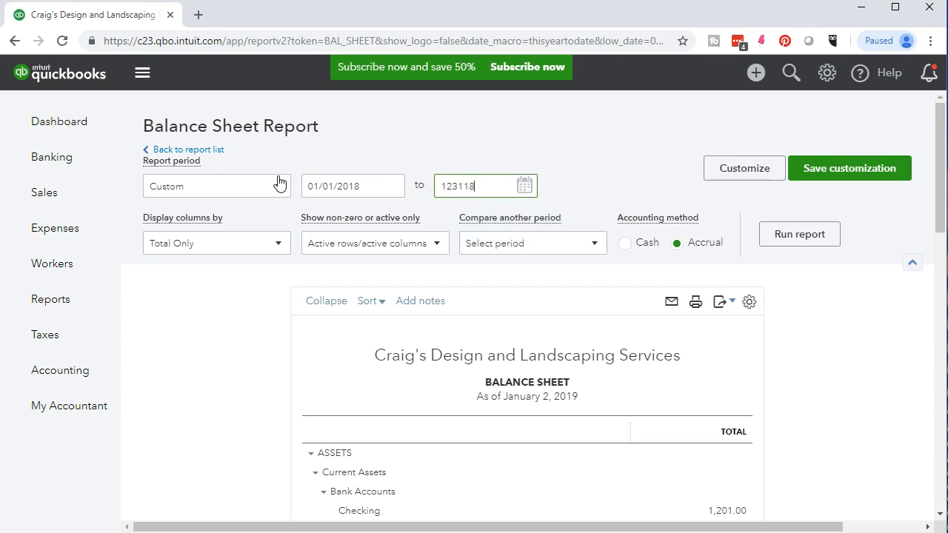
pyautogui.press('Tab')
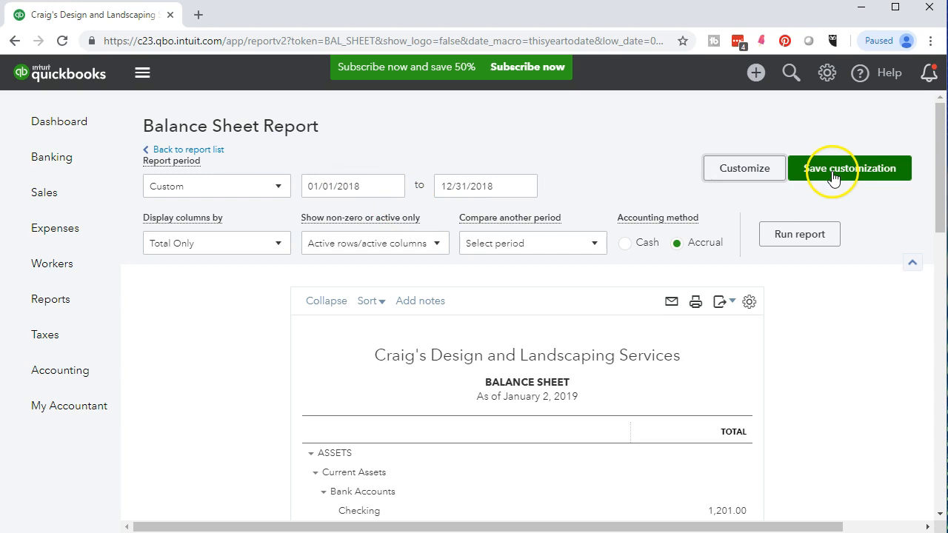
pyautogui.click(815, 236)
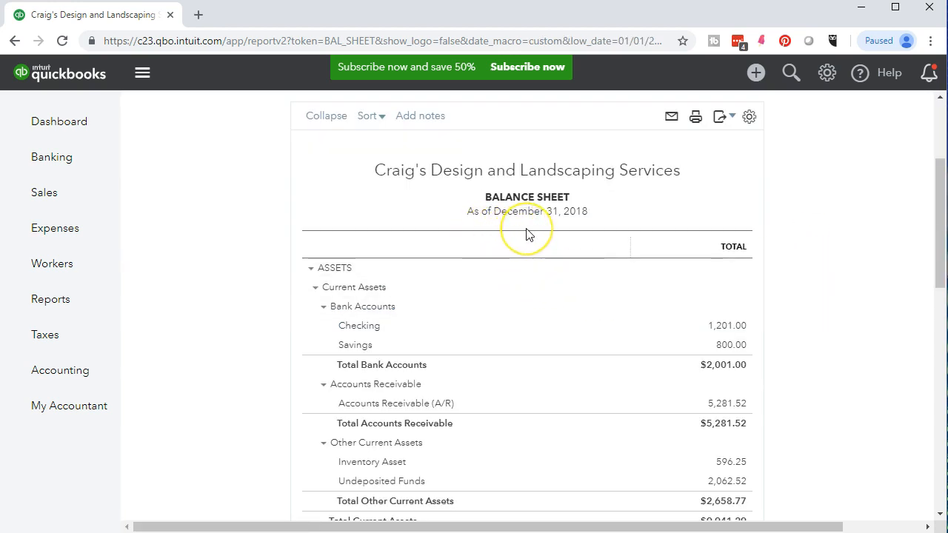
# Preview the print version of the balance sheet, check the footer on its last page, and close the preview.
pyautogui.scroll(1, 526, 234)
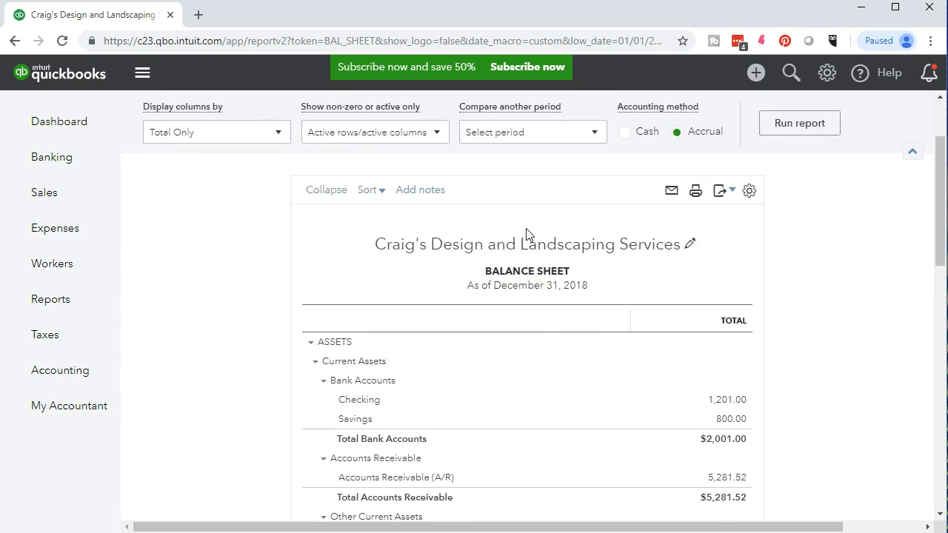
pyautogui.scroll(1, 526, 229)
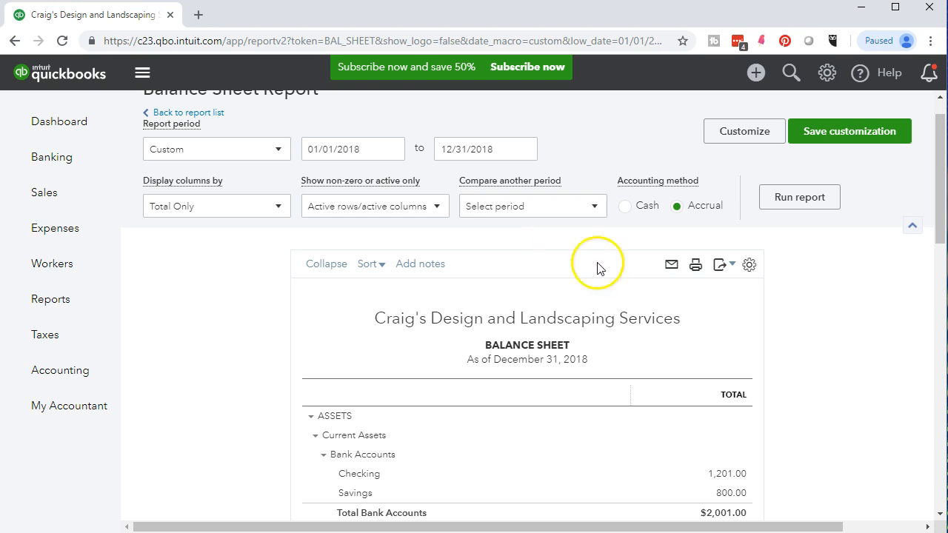
pyautogui.click(696, 265)
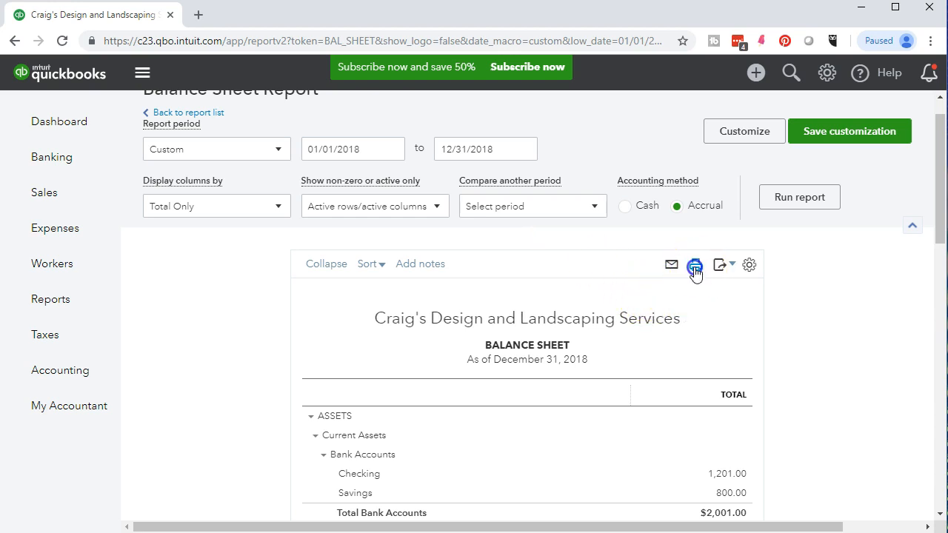
pyautogui.scroll(-15, 652, 300)
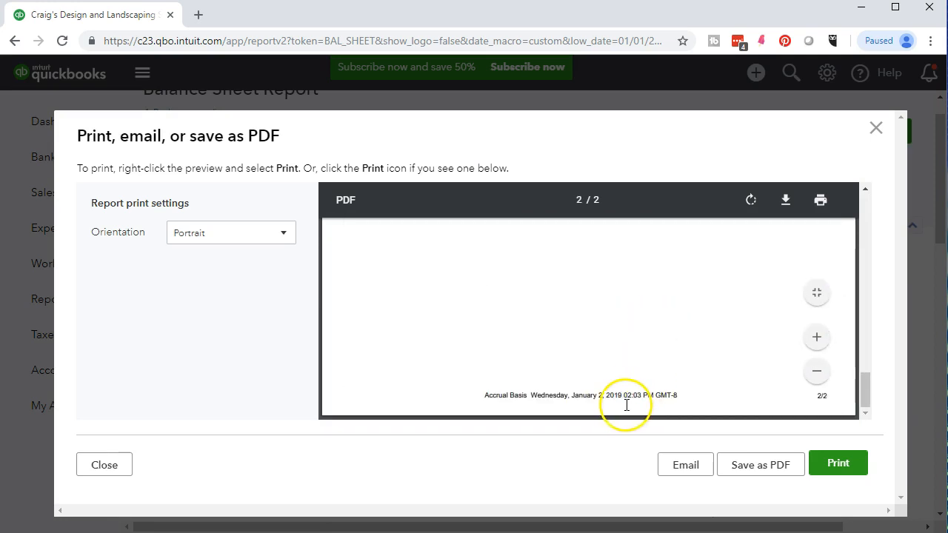
pyautogui.click(876, 129)
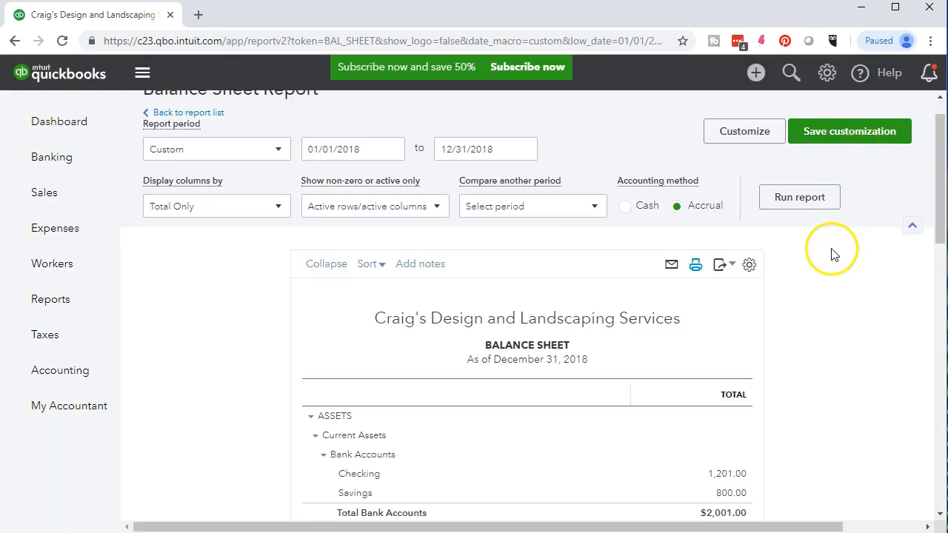
# In the report customization, remove the date prepared, time prepared and report basis from the footer.
pyautogui.click(746, 132)
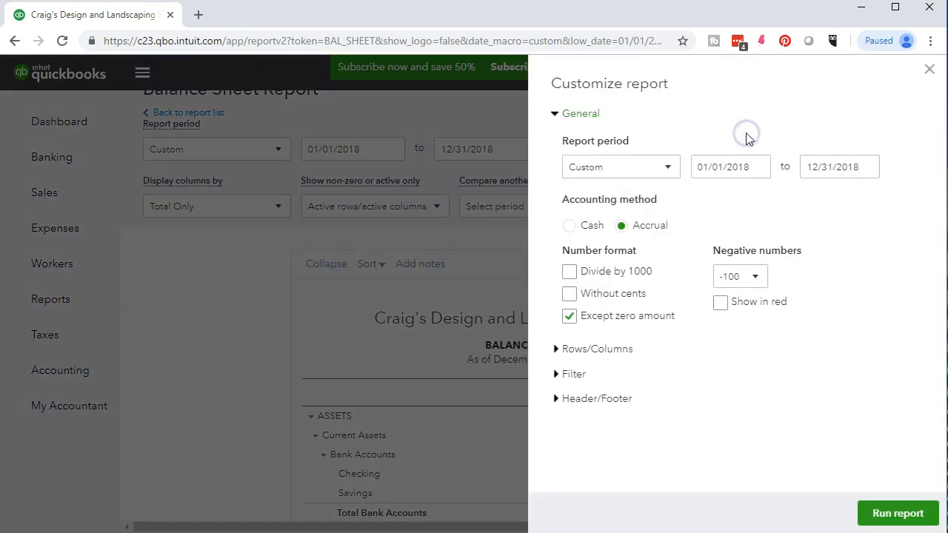
pyautogui.click(556, 400)
pyautogui.scroll(-1, 557, 410)
pyautogui.scroll(-5, 557, 410)
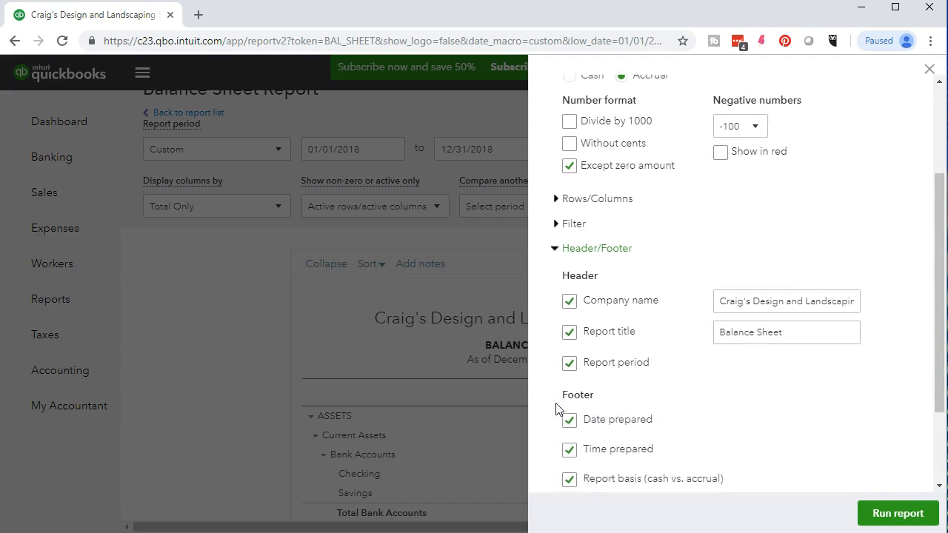
pyautogui.click(568, 352)
pyautogui.click(568, 378)
pyautogui.click(568, 409)
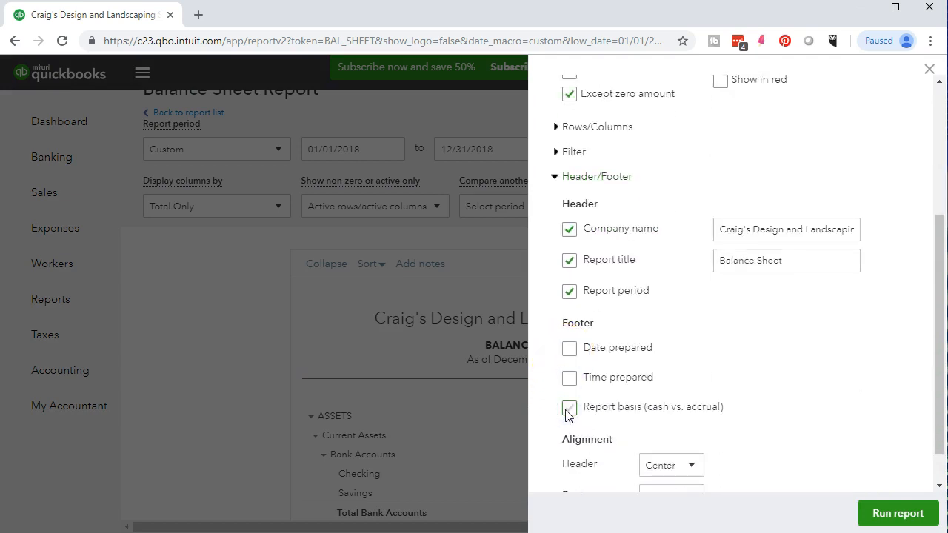
# Format the report's numbers without cents, with negatives as (100) and shown in red, and run the report.
pyautogui.scroll(5, 567, 415)
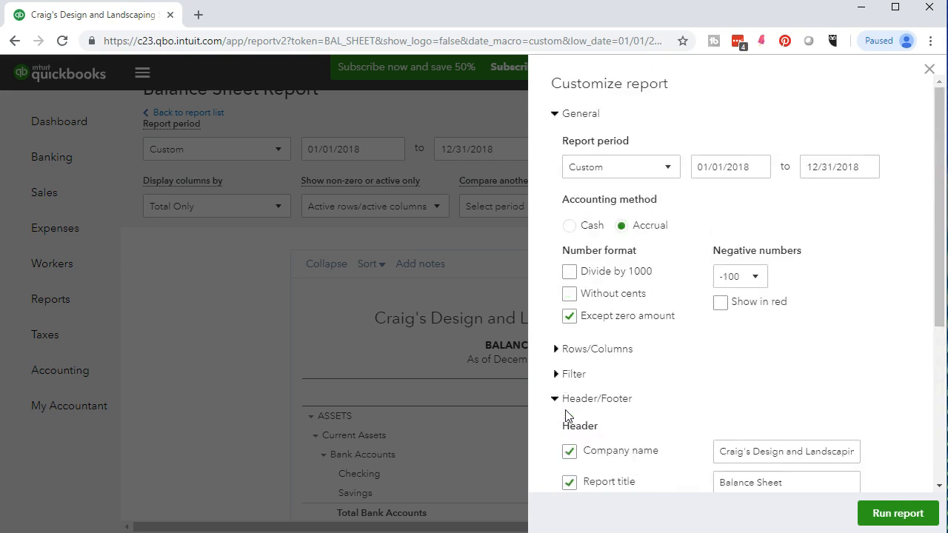
pyautogui.click(566, 295)
pyautogui.click(756, 279)
pyautogui.click(740, 324)
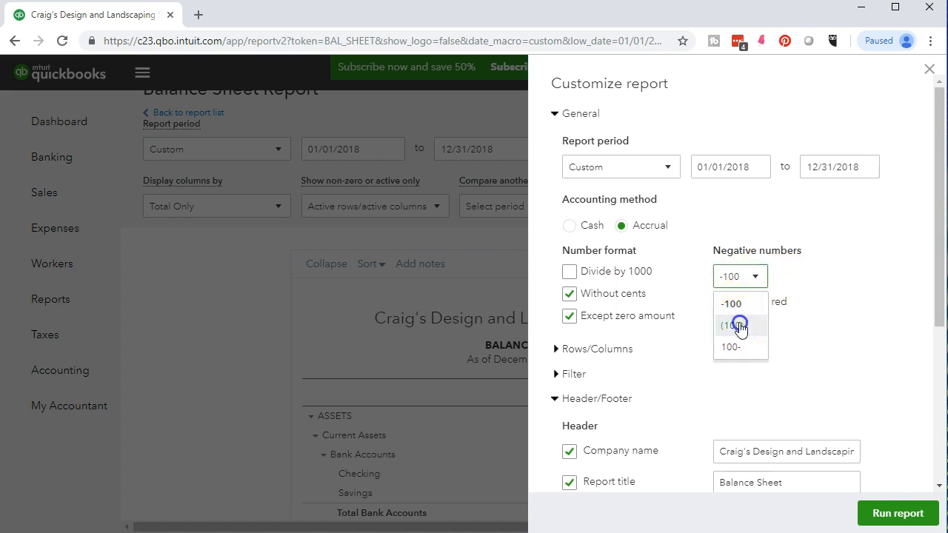
pyautogui.click(721, 303)
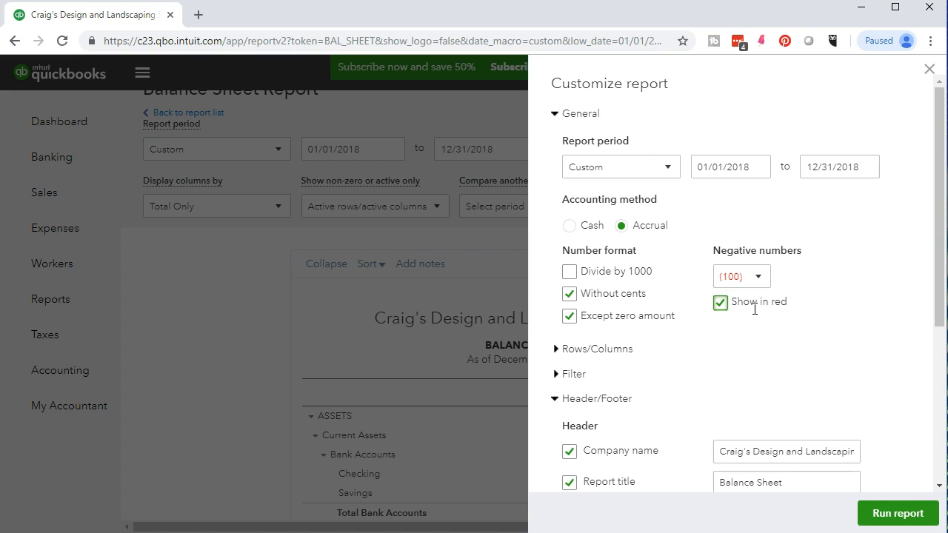
pyautogui.click(881, 514)
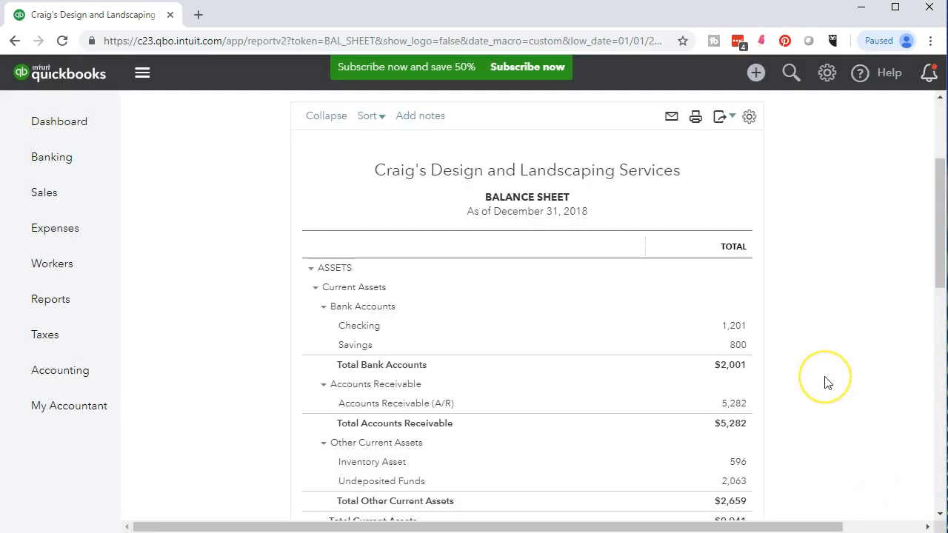
pyautogui.scroll(2, 827, 383)
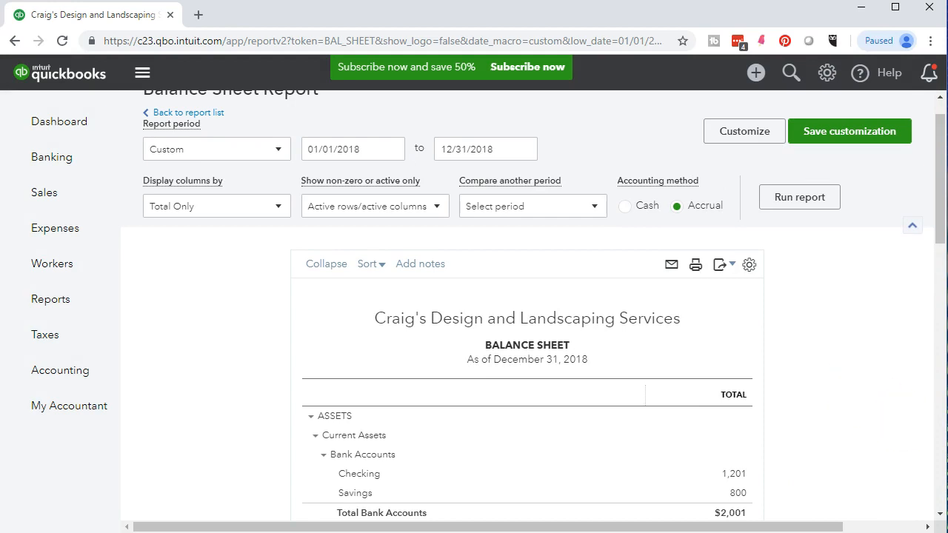
pyautogui.click(861, 393)
pyautogui.click(818, 144)
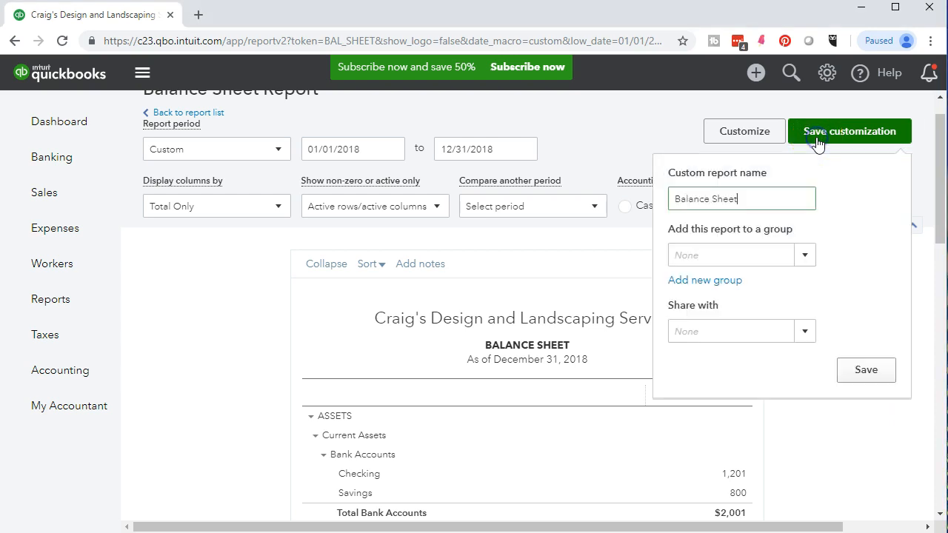
pyautogui.click(758, 199)
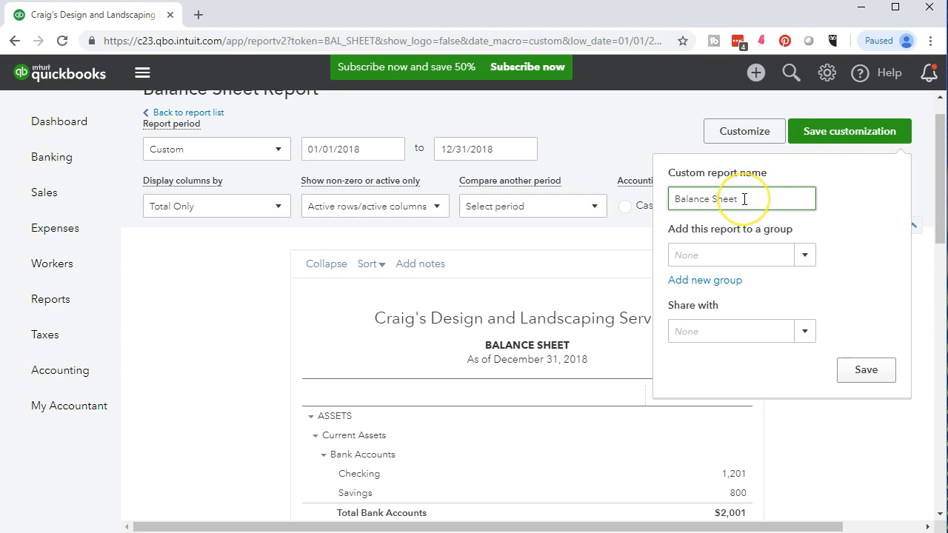
pyautogui.click(799, 259)
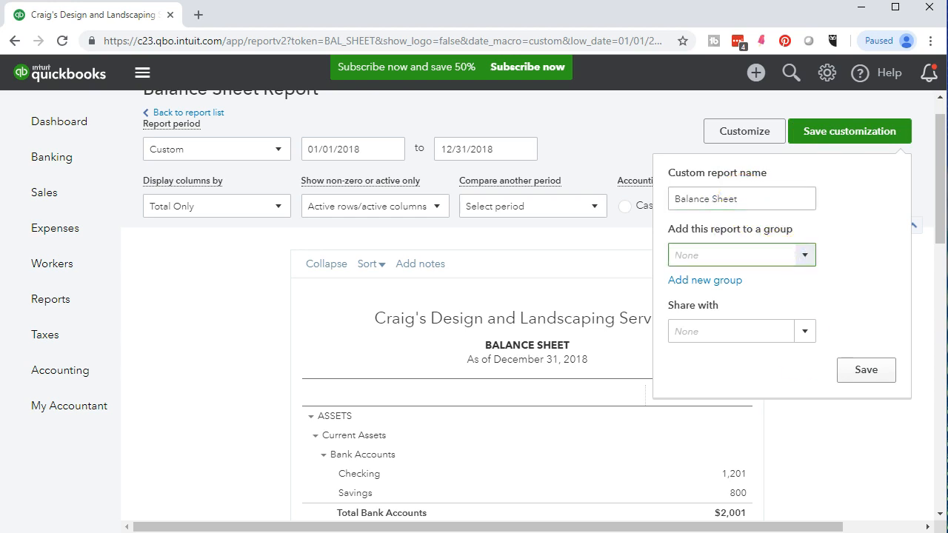
pyautogui.moveTo(527, 532)
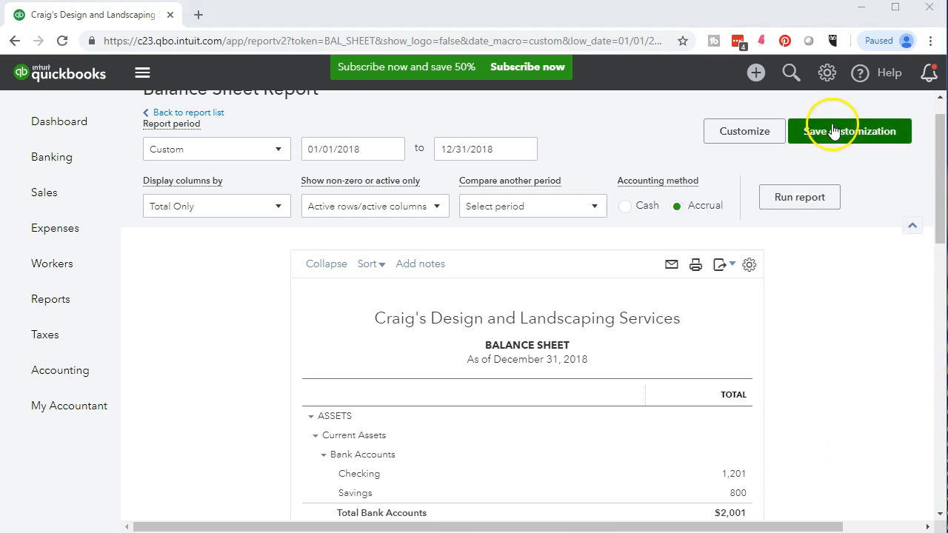
# Save the customized report as "Custom Balance Sheet" in the group "My Group", without sharing it.
pyautogui.click(833, 131)
pyautogui.moveTo(749, 195); pyautogui.dragTo(709, 199)
pyautogui.moveTo(709, 198); pyautogui.dragTo(614, 201)
pyautogui.write('Custom Balance Sheet')
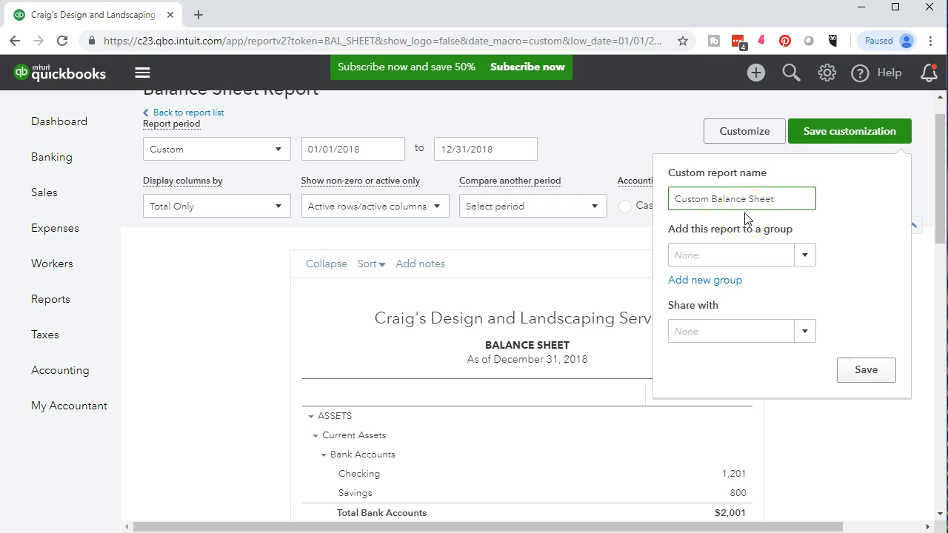
pyautogui.click(769, 263)
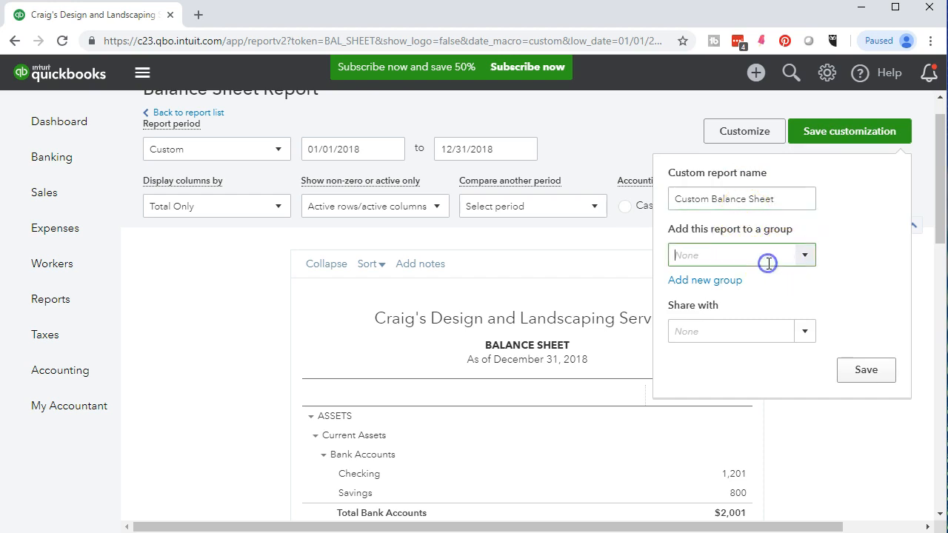
pyautogui.write('My ')
pyautogui.write('Group')
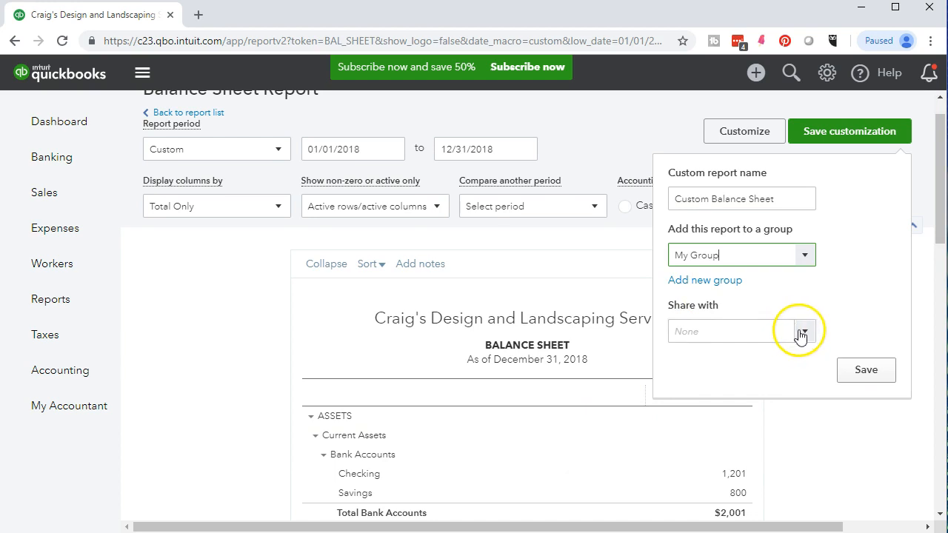
pyautogui.click(802, 332)
pyautogui.click(802, 333)
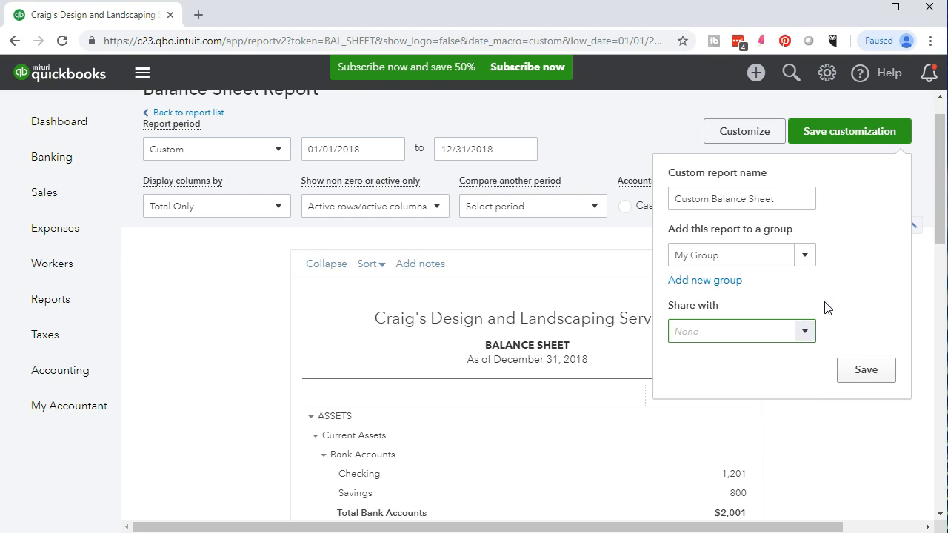
pyautogui.click(863, 370)
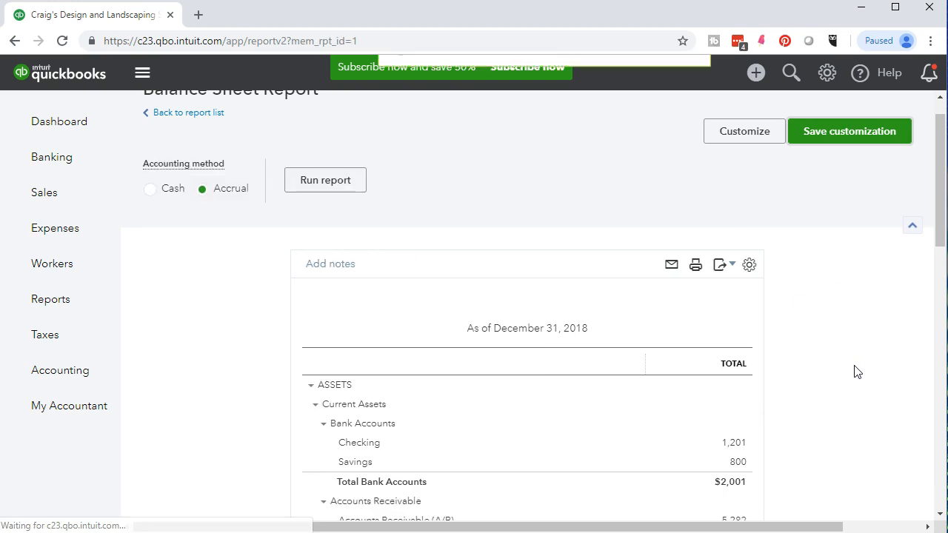
# Show the list of custom reports and toggle the "My Reports" group to check the saved report there.
pyautogui.scroll(-2, 470, 133)
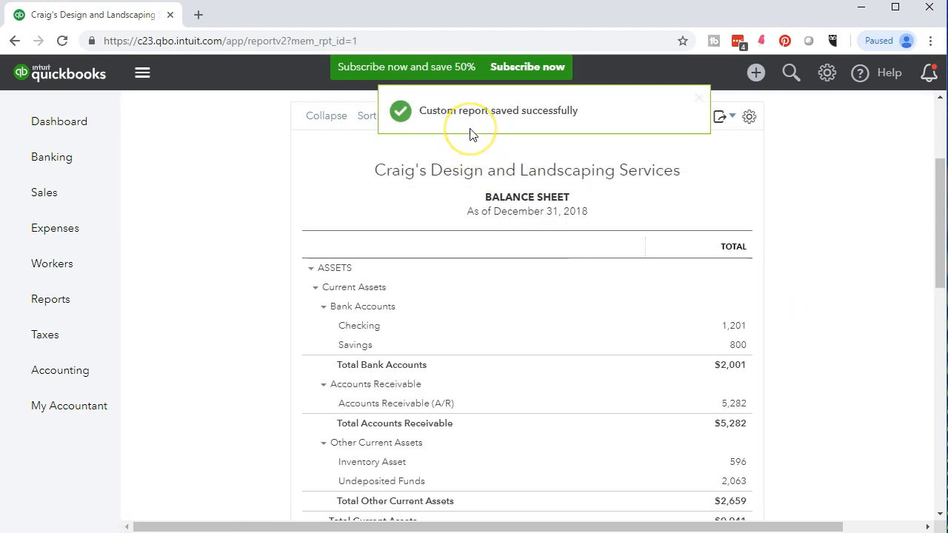
pyautogui.click(480, 146)
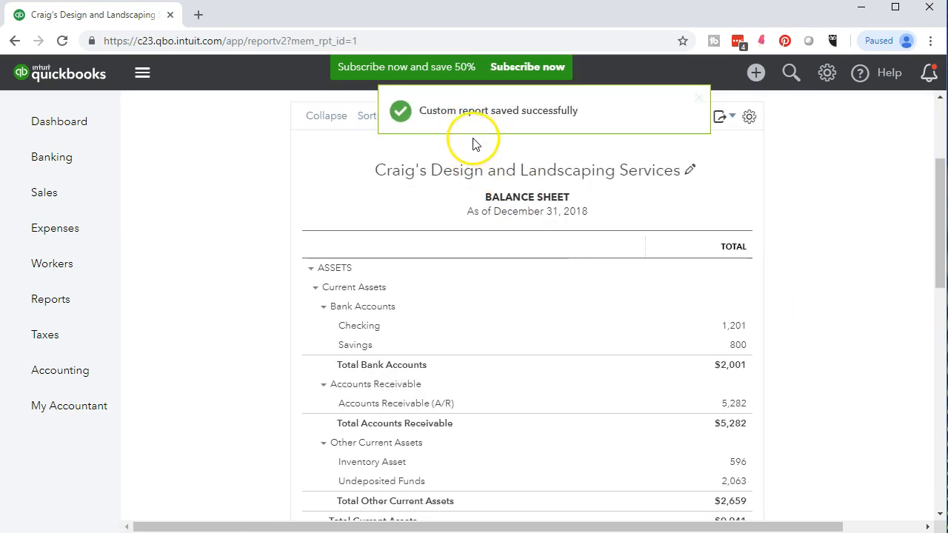
pyautogui.click(66, 301)
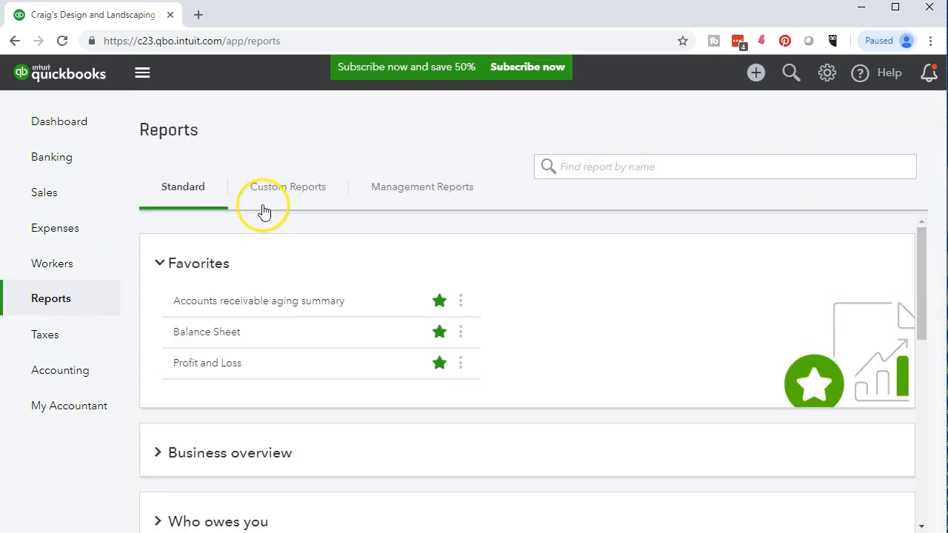
pyautogui.click(271, 191)
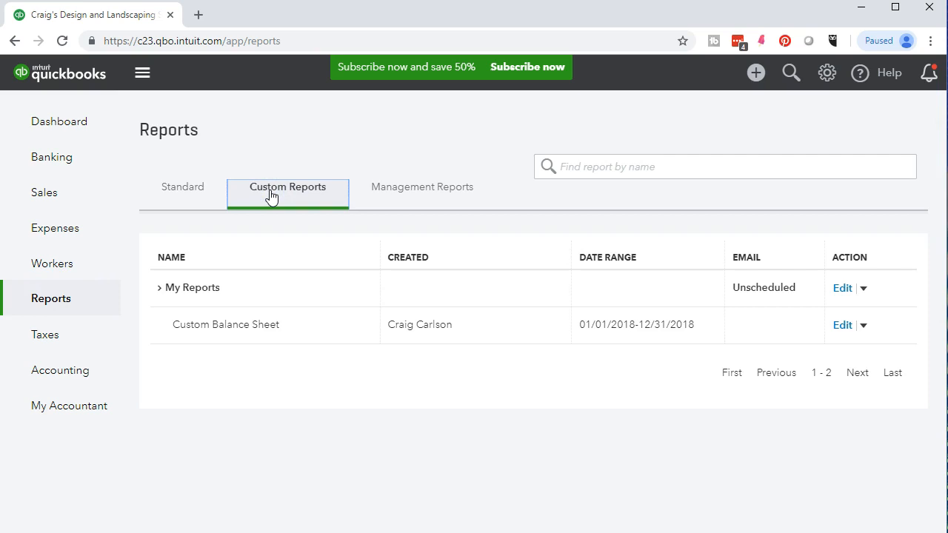
pyautogui.click(159, 292)
pyautogui.click(159, 291)
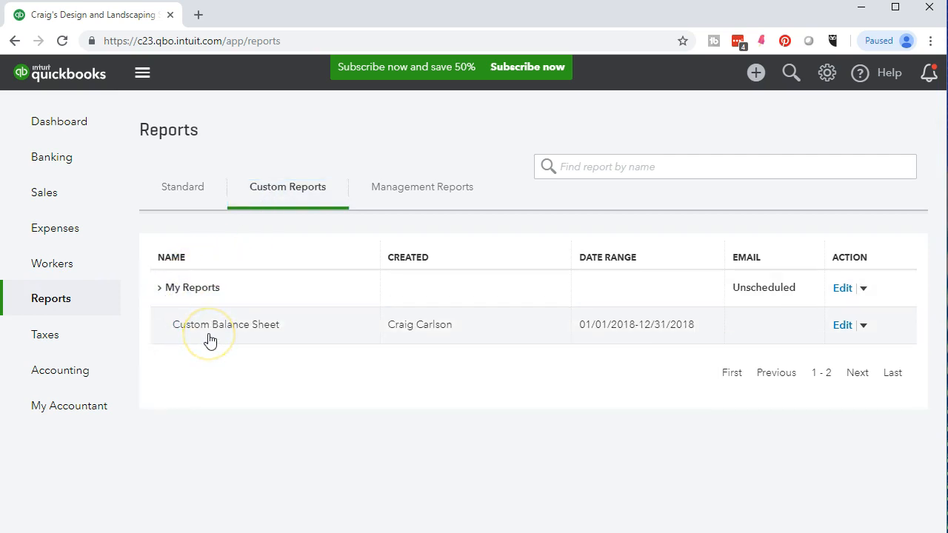
# Open the saved "Custom Balance Sheet" report and review it down to its end, including the negative amounts and footer.
pyautogui.click(212, 326)
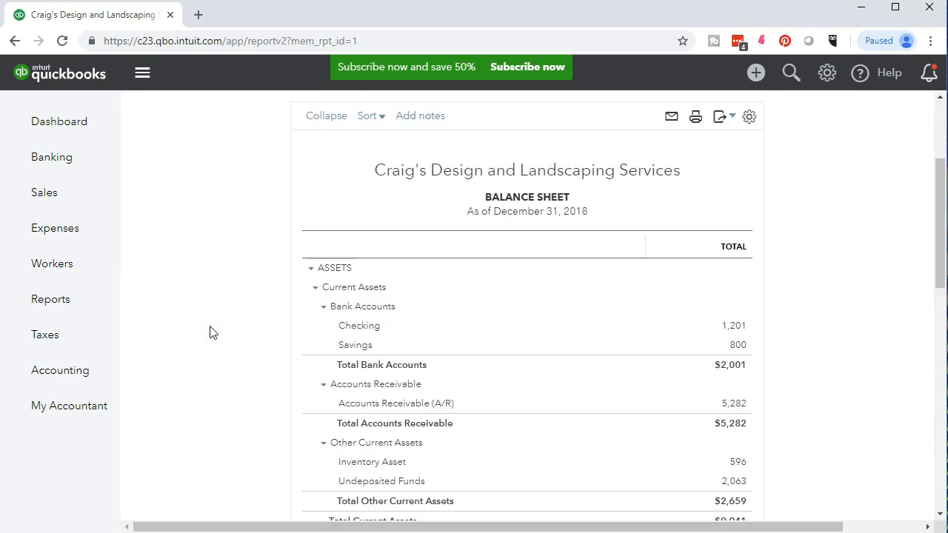
pyautogui.scroll(-8, 209, 332)
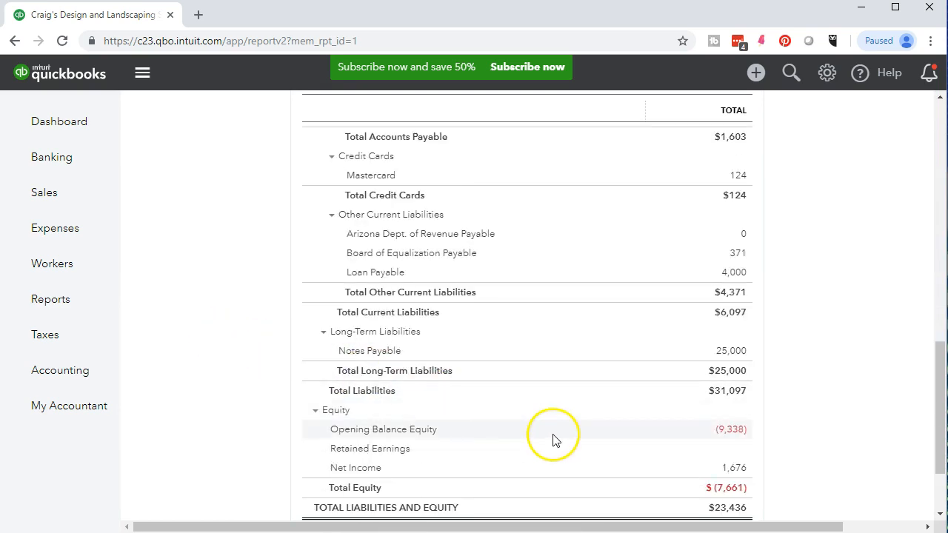
pyautogui.scroll(-1, 561, 441)
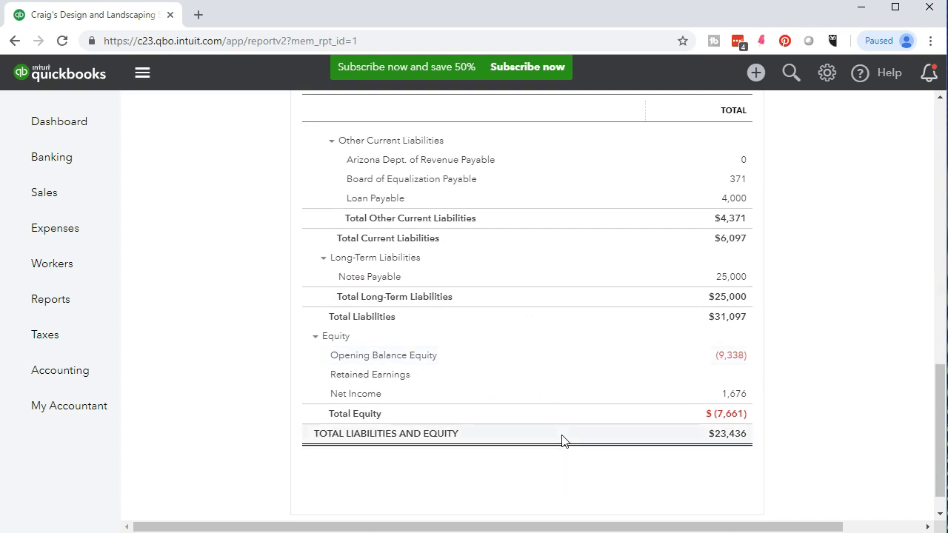